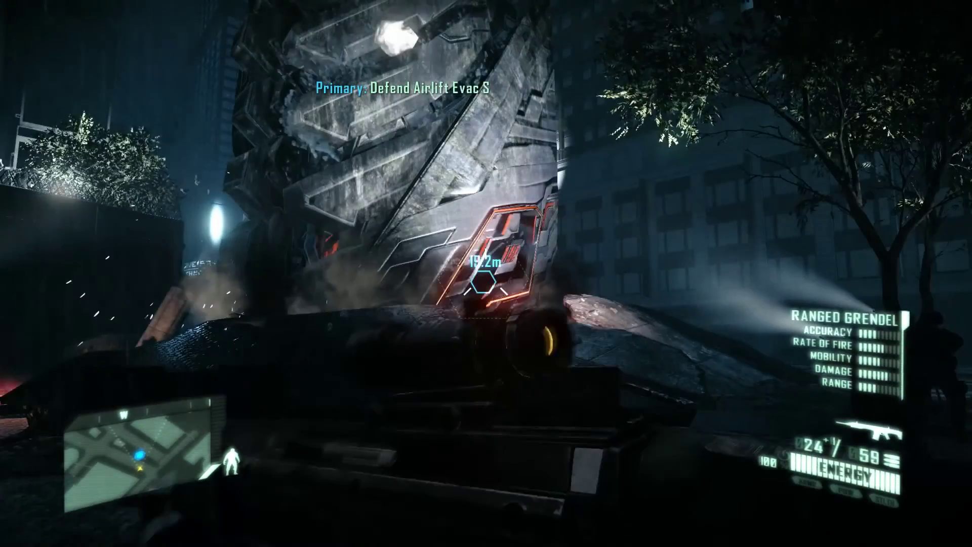
pyautogui.press('w')
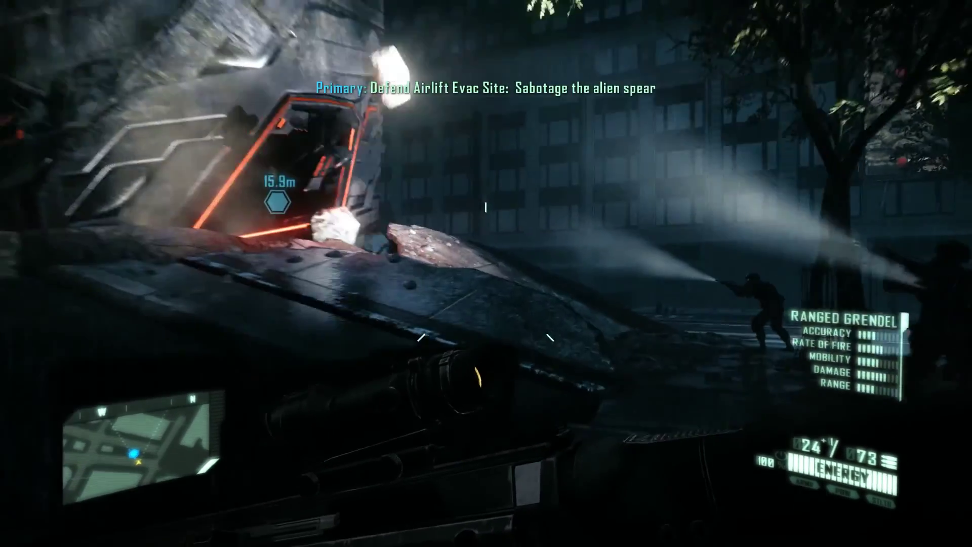
pyautogui.press('w')
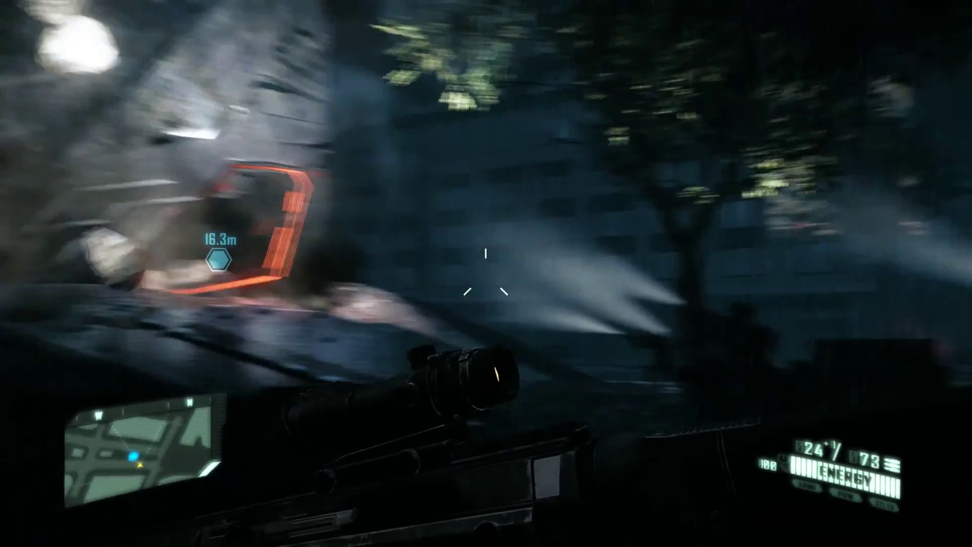
pyautogui.press('w')
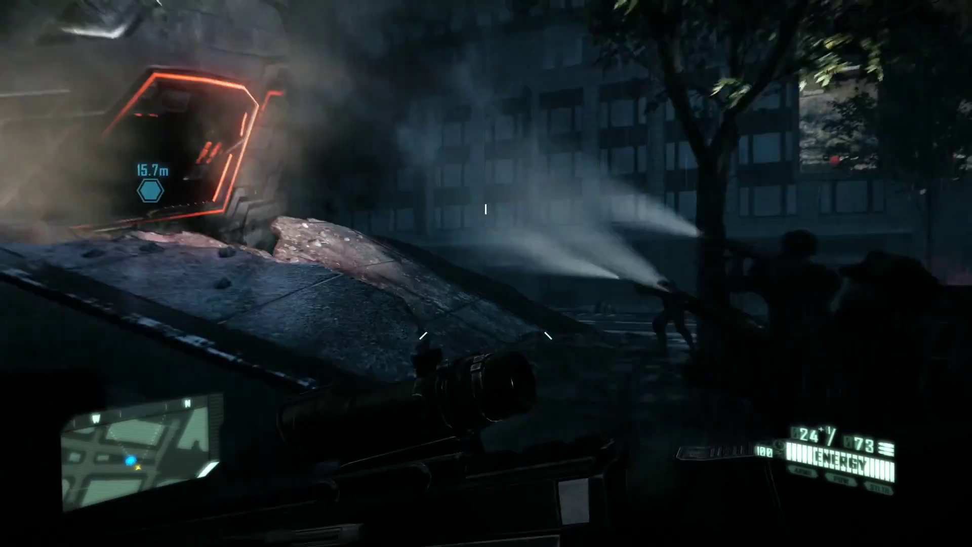
pyautogui.press('w')
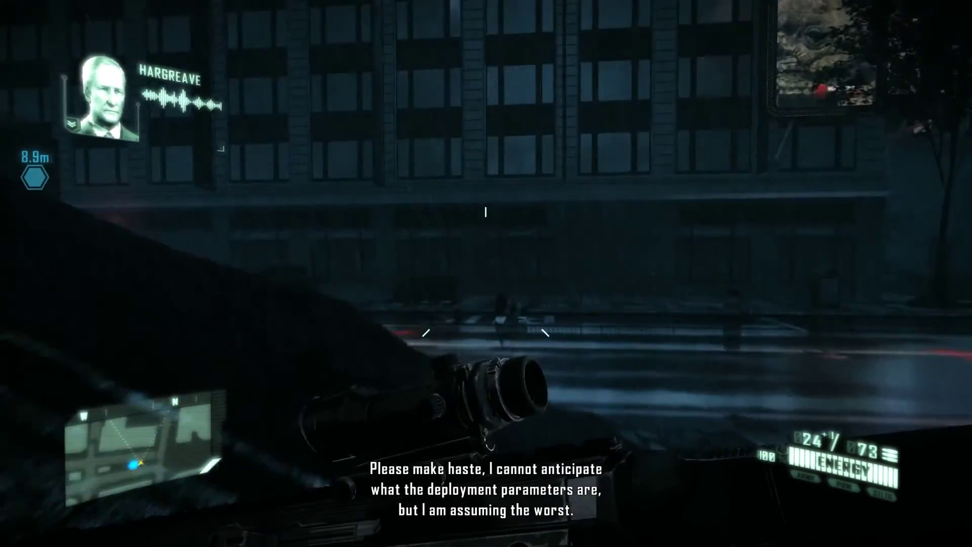
pyautogui.press('w')
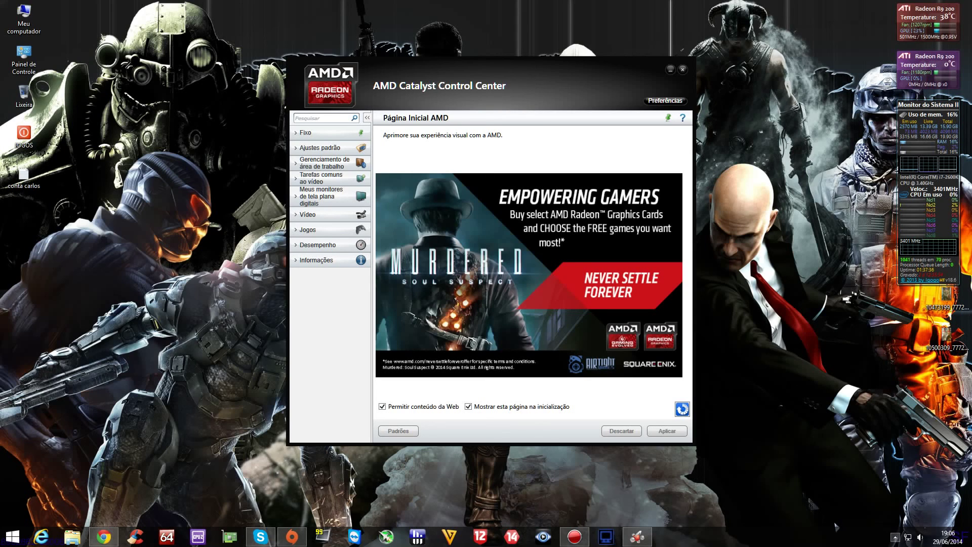
# - Open AMD Catalyst Control Center from the desktop
pyautogui.click(895, 537)
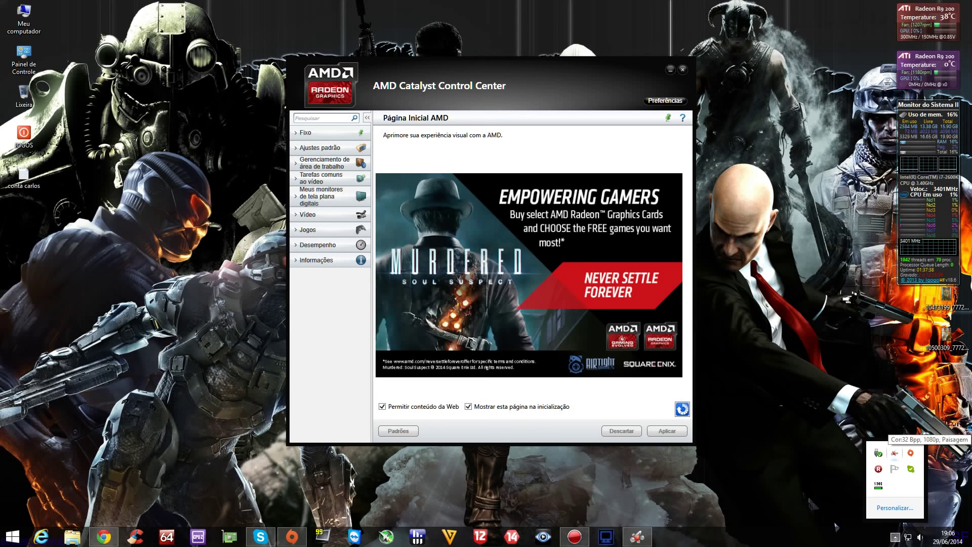
pyautogui.rightClick(894, 452)
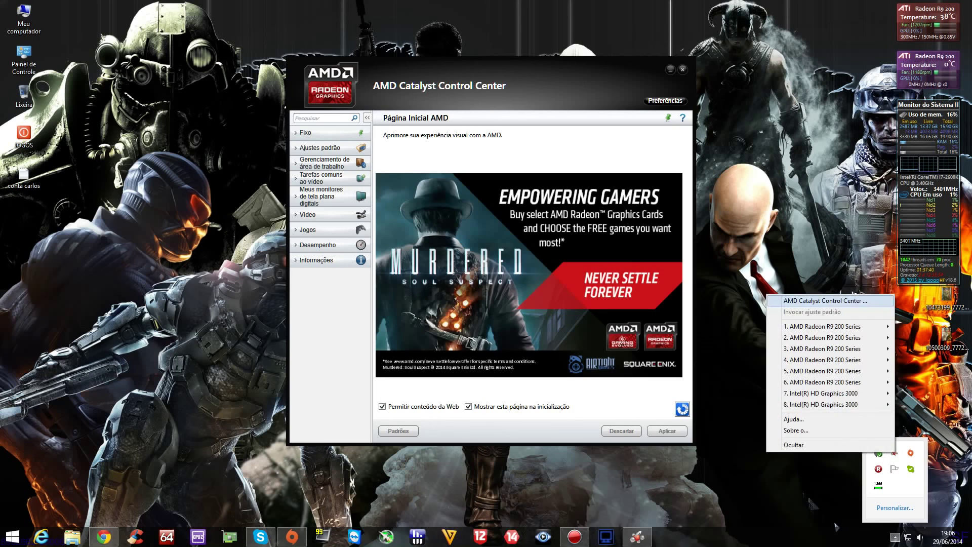
pyautogui.rightClick(769, 211)
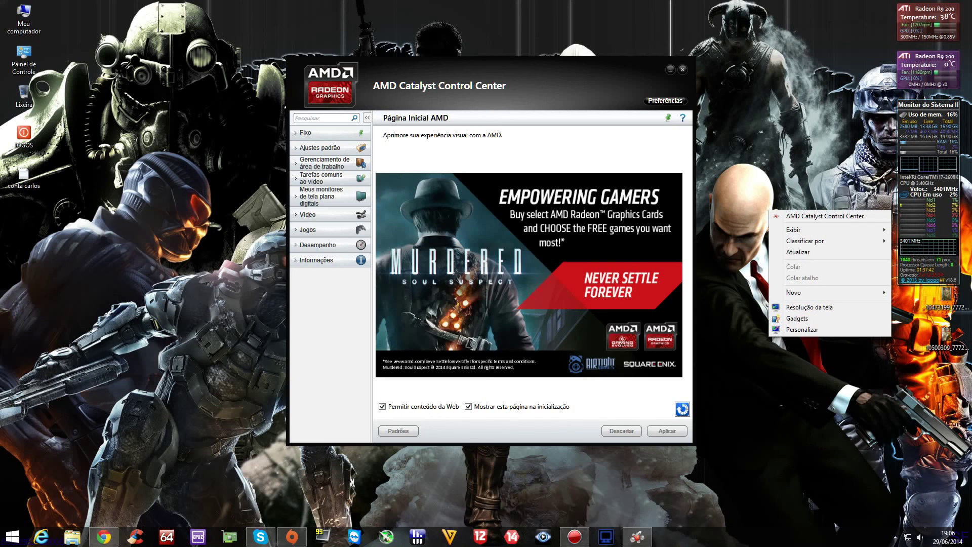
pyautogui.click(790, 215)
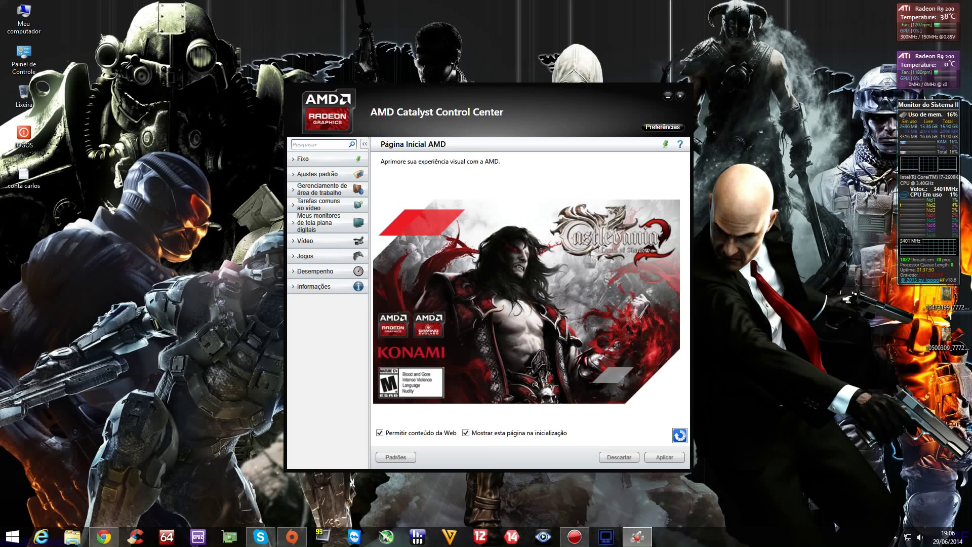
# - Open the HDTV support settings for the digital flat-panel monitor and move the window higher on the desktop
pyautogui.click(319, 223)
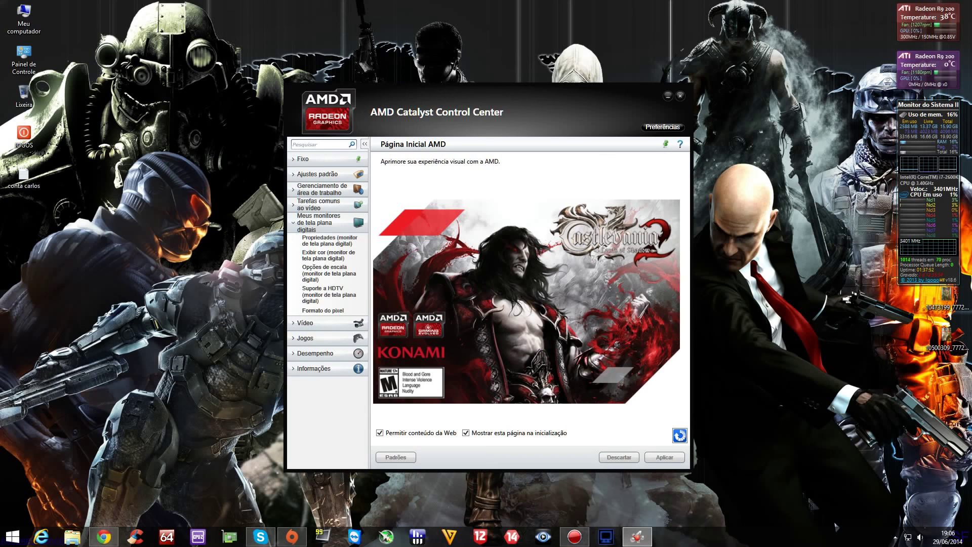
pyautogui.moveTo(435, 106); pyautogui.dragTo(416, 83)
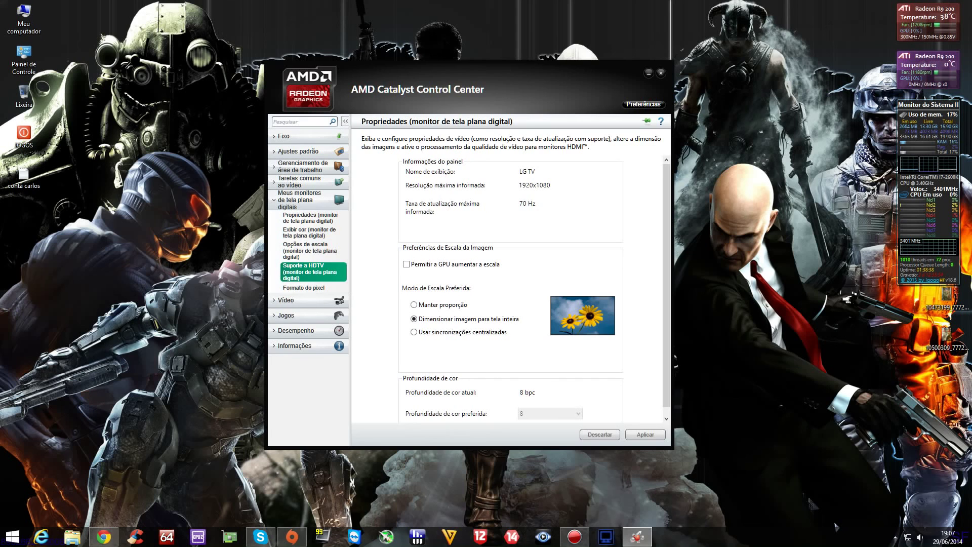
pyautogui.click(313, 272)
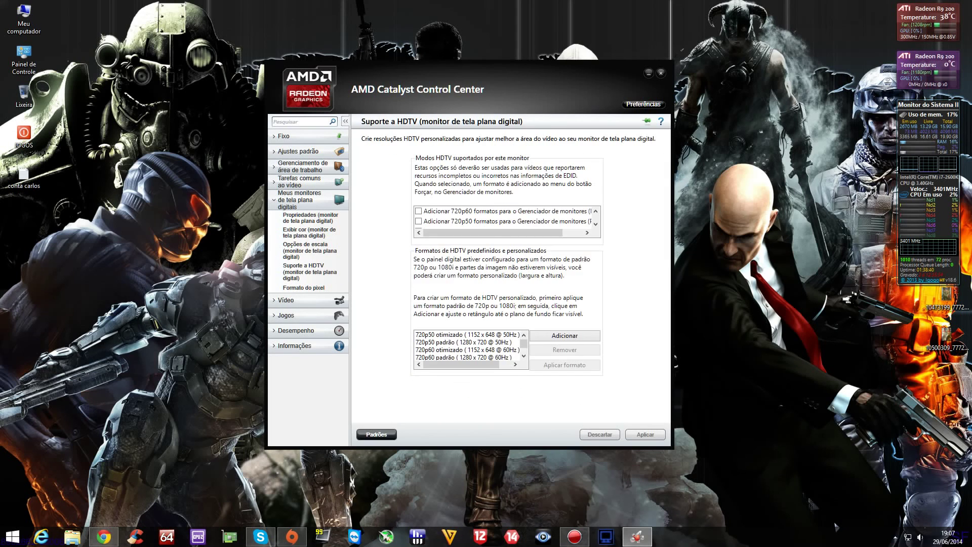
pyautogui.moveTo(520, 88); pyautogui.dragTo(482, 55)
# - Turn the option that adds 1080p60 formats to the monitor manager off and on again
pyautogui.scroll(-4, 465, 185)
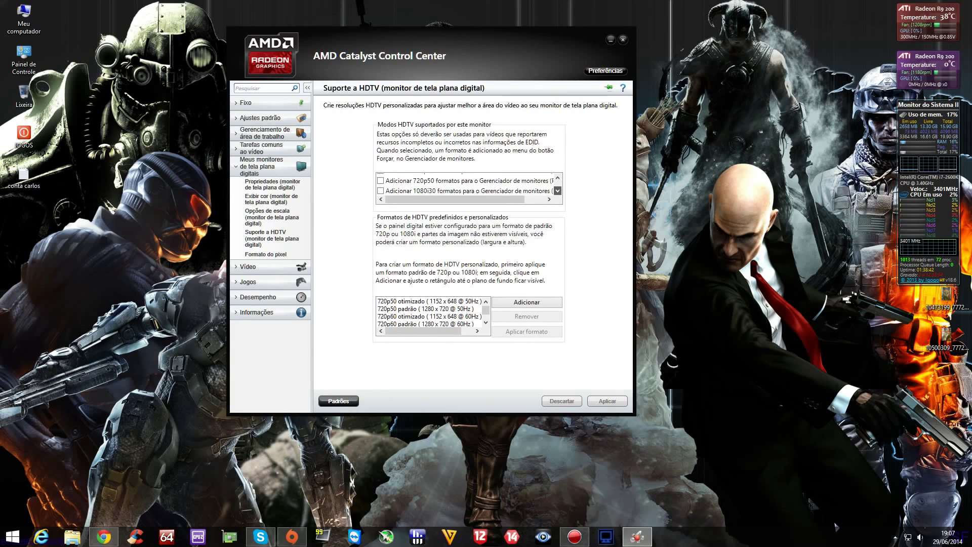
pyautogui.click(557, 178)
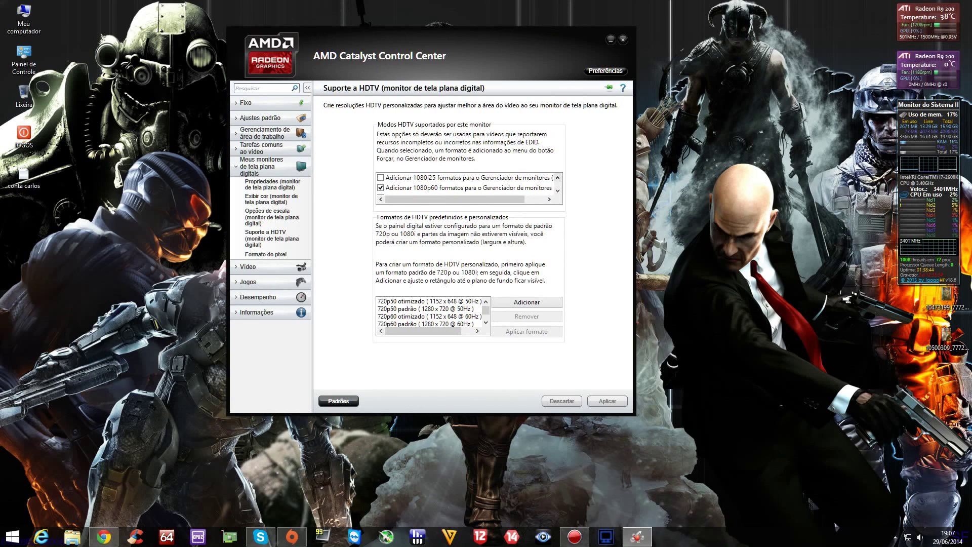
pyautogui.click(380, 188)
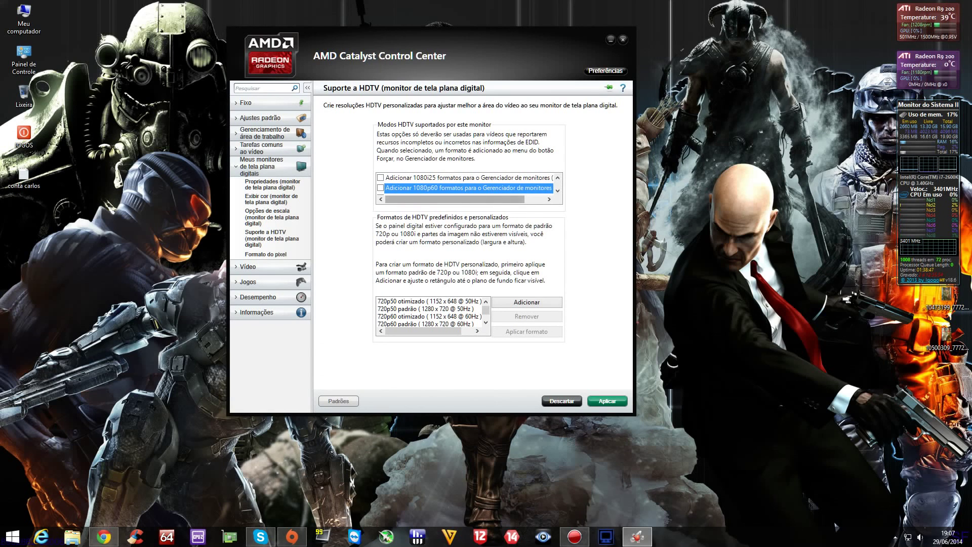
pyautogui.scroll(-1, 465, 185)
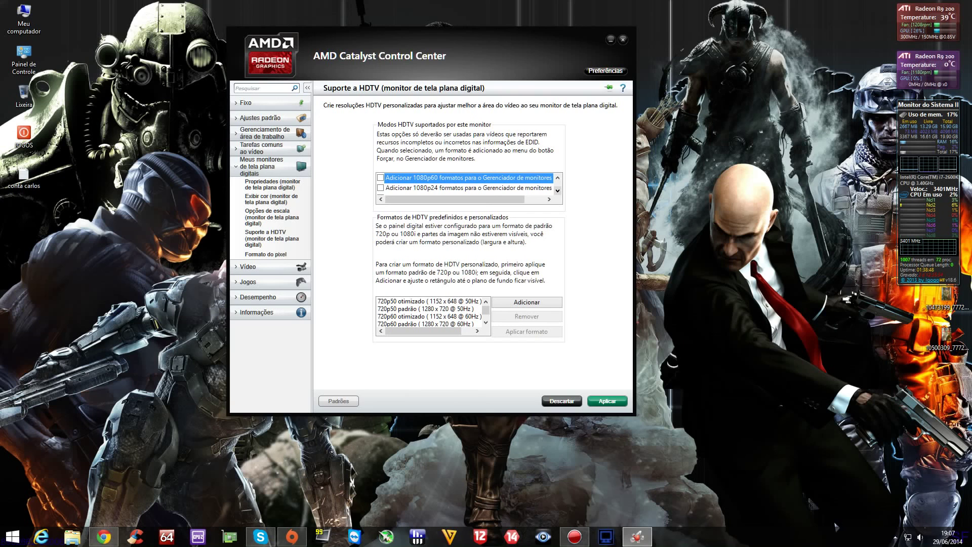
pyautogui.click(380, 177)
# - Examine the resolutions offered for the LG TV in the Windows screen resolution settings, closing them without changes
pyautogui.rightClick(784, 219)
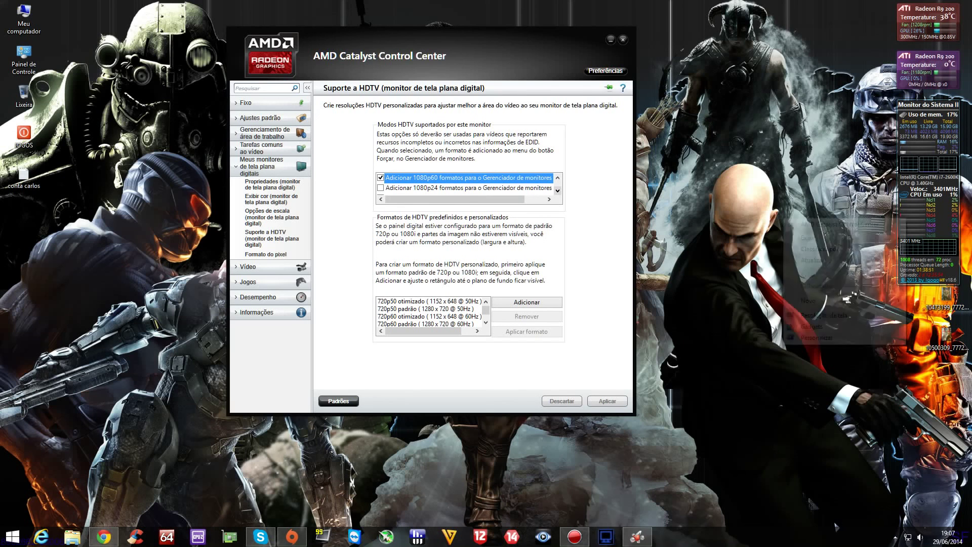
pyautogui.click(817, 315)
pyautogui.click(449, 145)
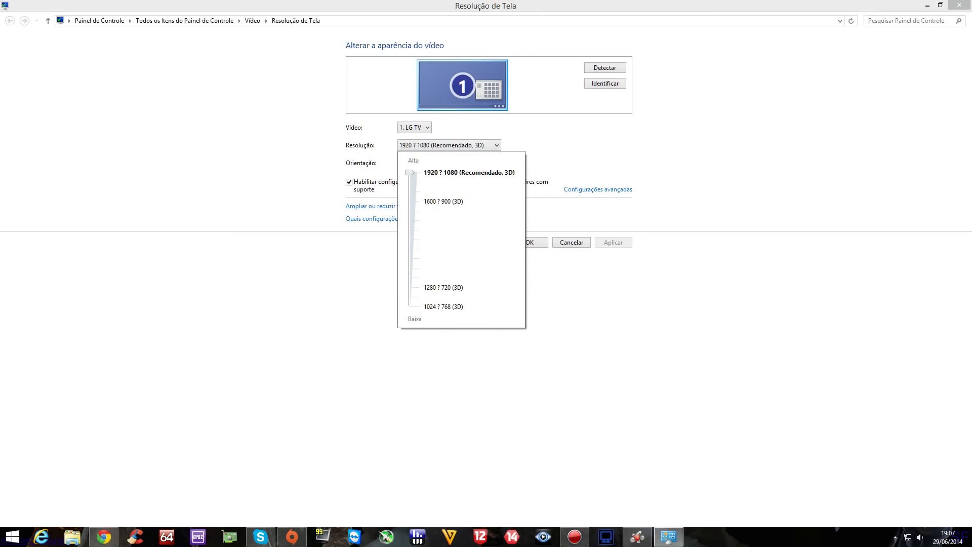
pyautogui.click(449, 145)
pyautogui.click(959, 5)
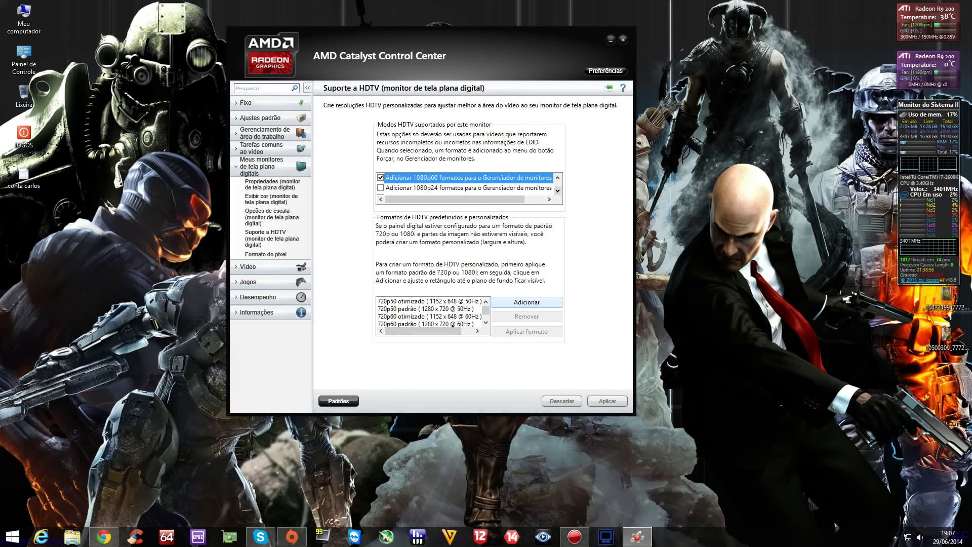
# - Add a custom HDTV format 1920 wide and 1076 high
pyautogui.click(527, 302)
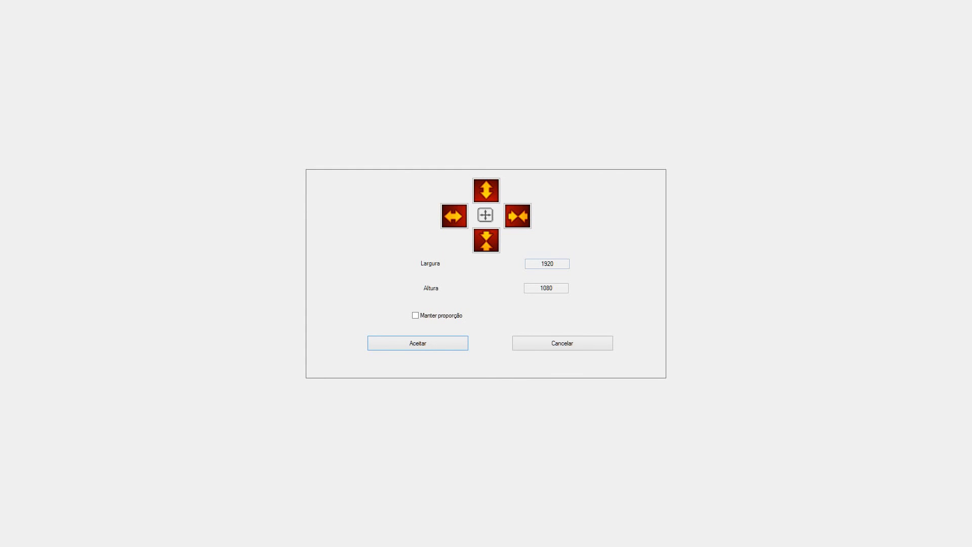
pyautogui.click(486, 240)
pyautogui.click(549, 287)
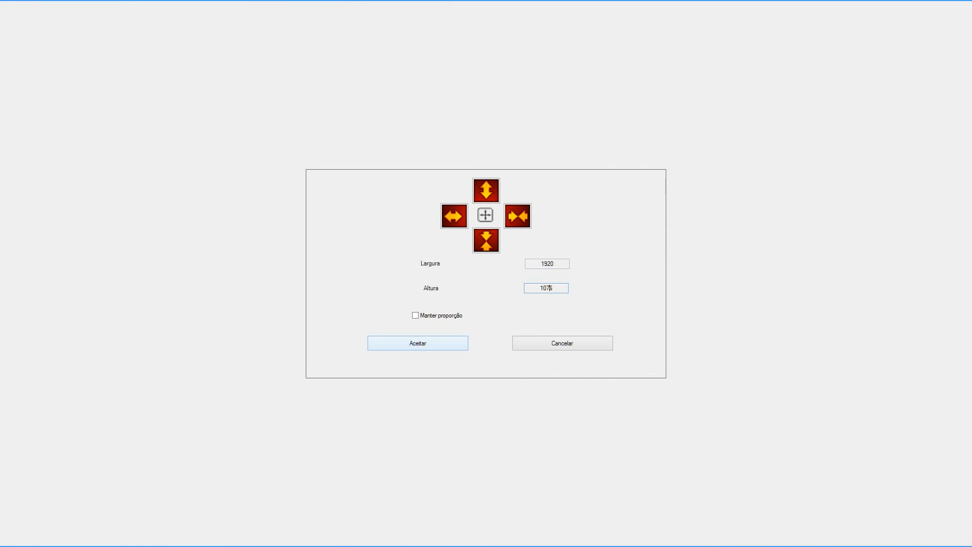
pyautogui.click(417, 343)
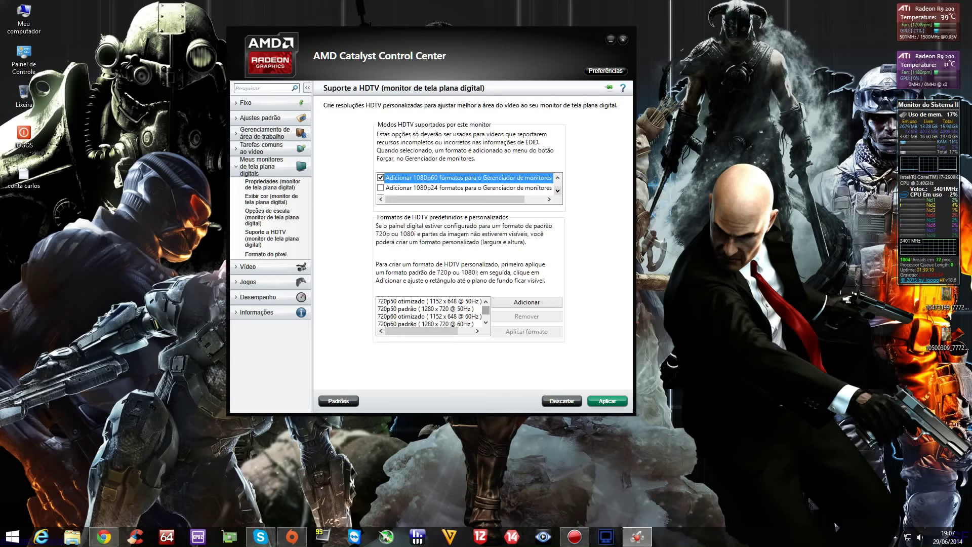
# - Select the custom 1080p60 format (1920 x 1076) and apply the HDTV support changes, checking the format list
pyautogui.moveTo(486, 310); pyautogui.dragTo(486, 314)
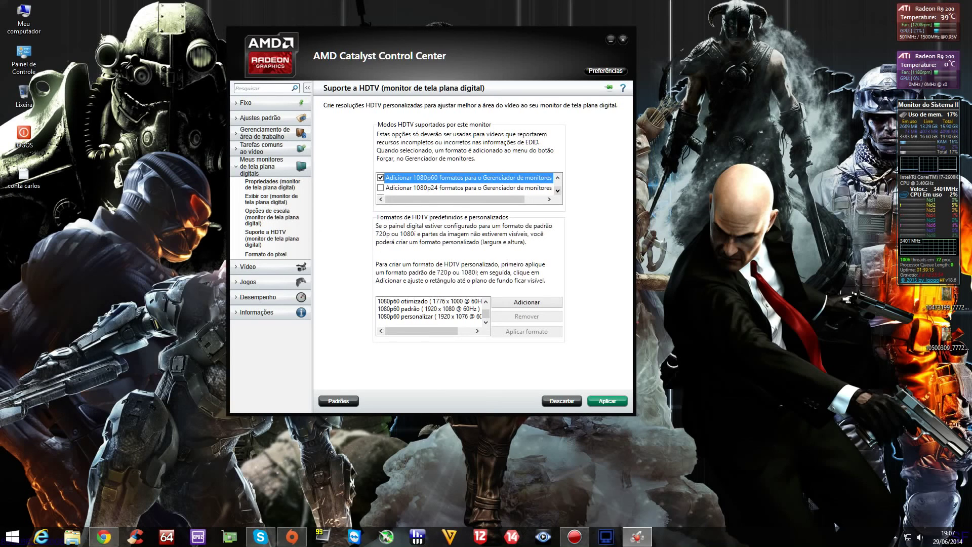
pyautogui.click(429, 316)
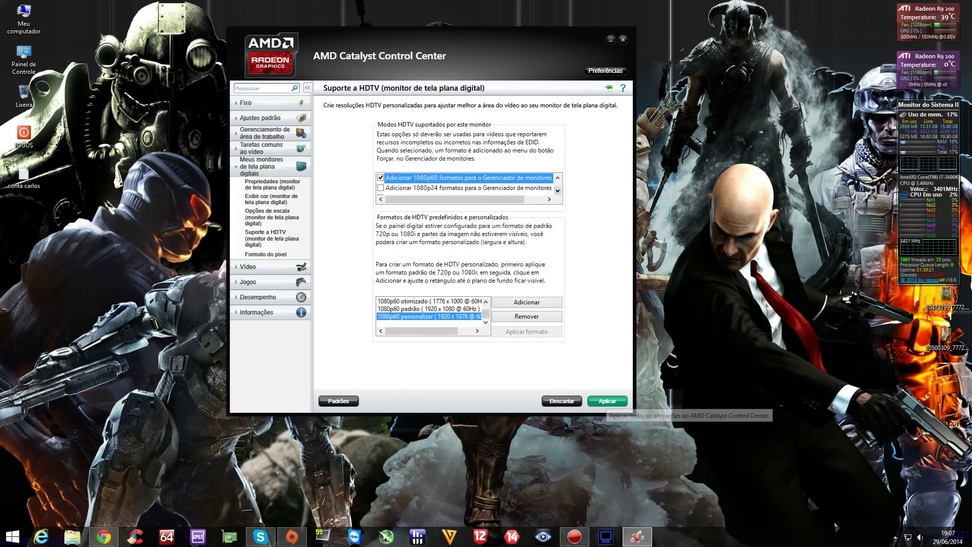
pyautogui.click(607, 401)
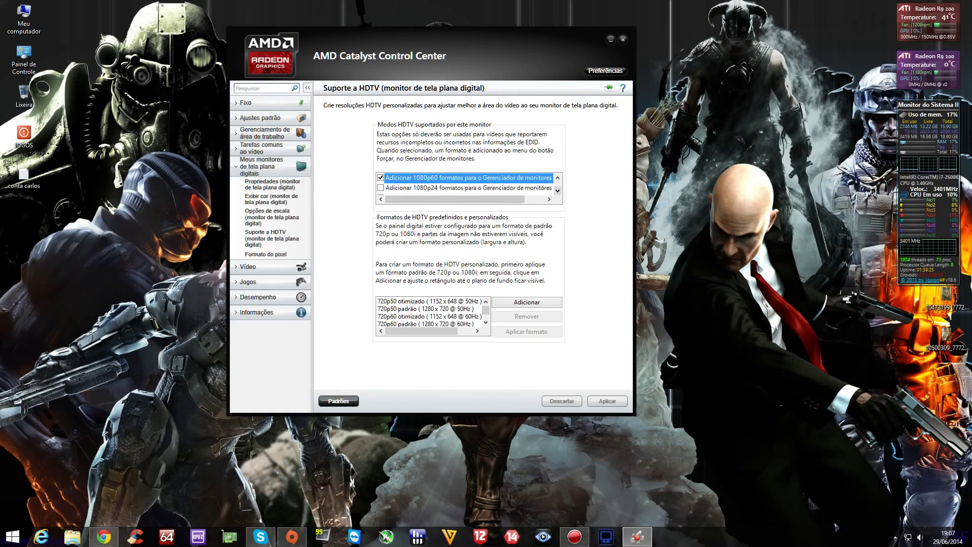
pyautogui.moveTo(485, 310); pyautogui.dragTo(486, 318)
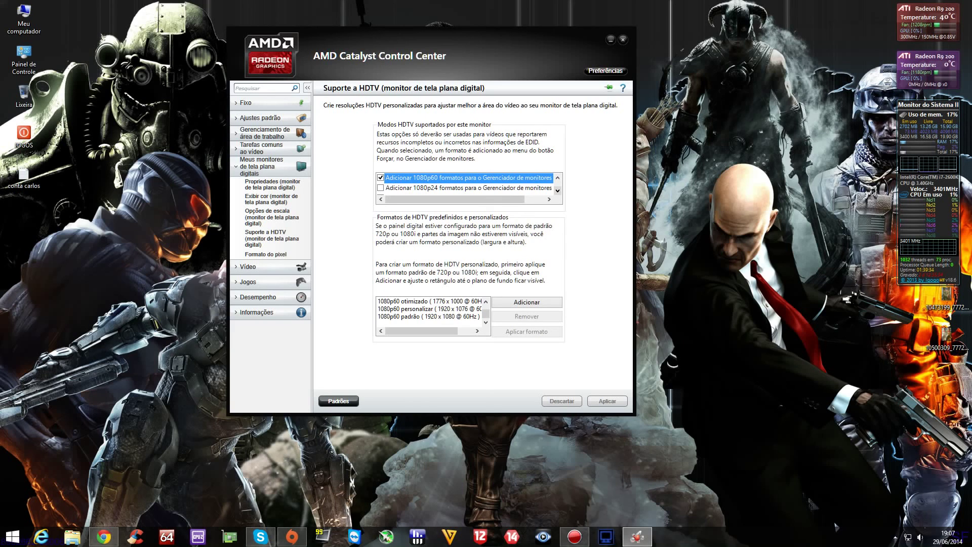
# - Check for the 1920 × 1076 resolution in the Windows screen resolution settings by choosing it, and close them without applying
pyautogui.rightClick(680, 141)
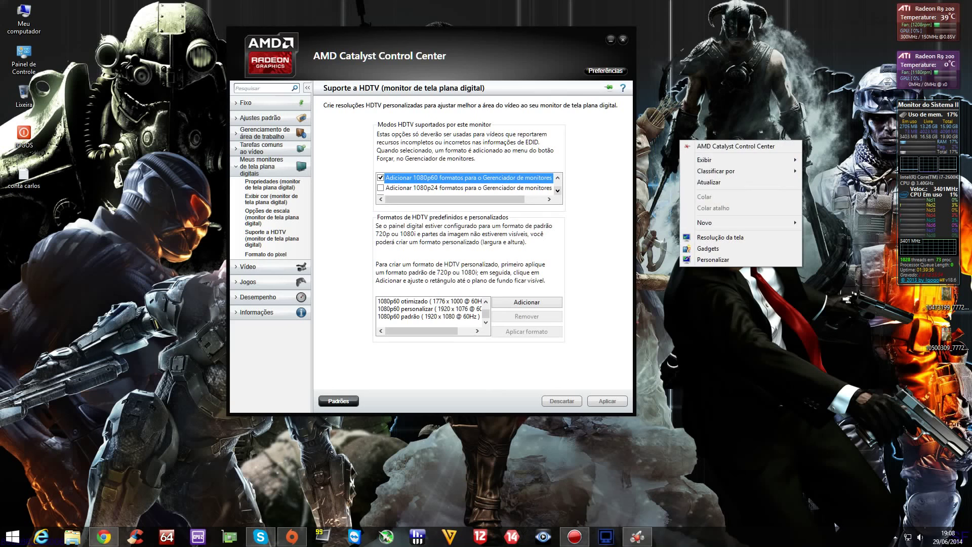
pyautogui.click(719, 237)
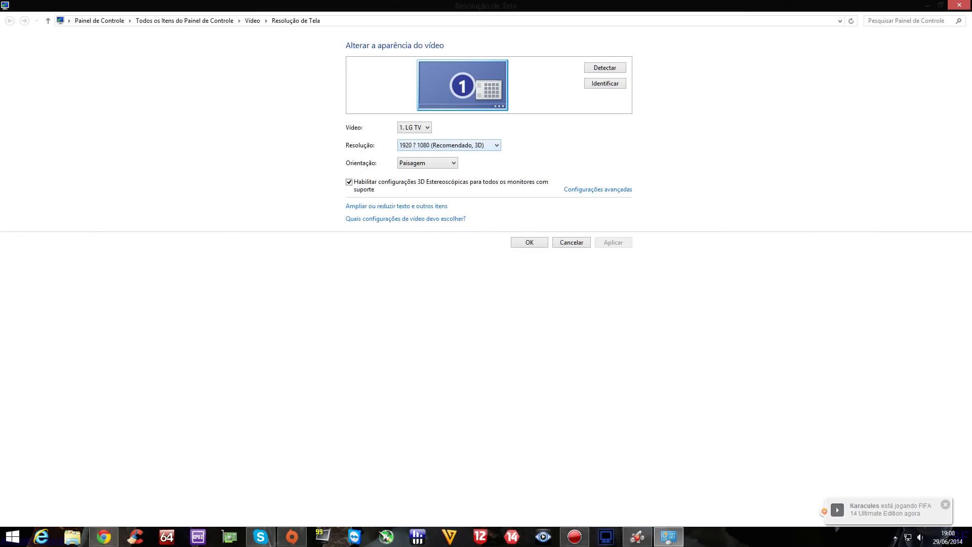
pyautogui.click(449, 146)
pyautogui.press('Down')
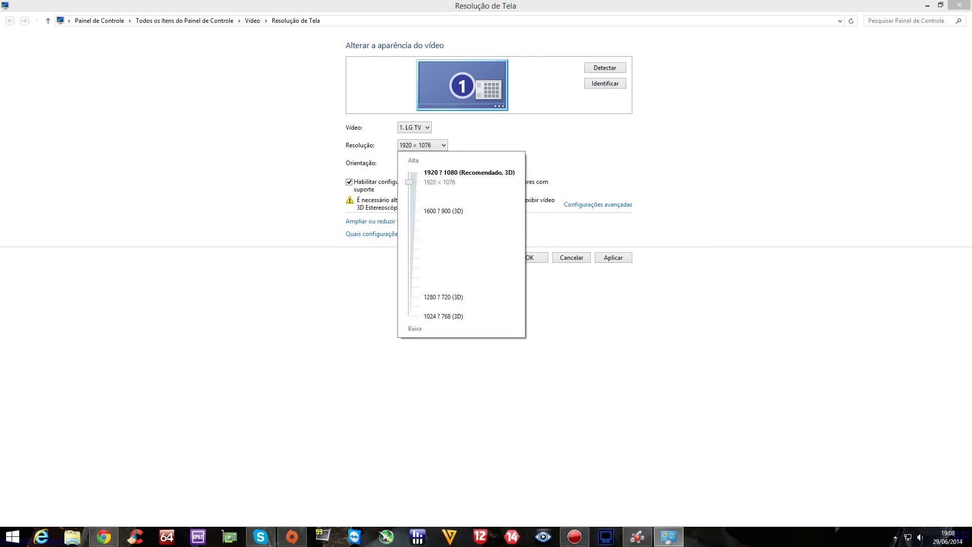
pyautogui.press('Escape')
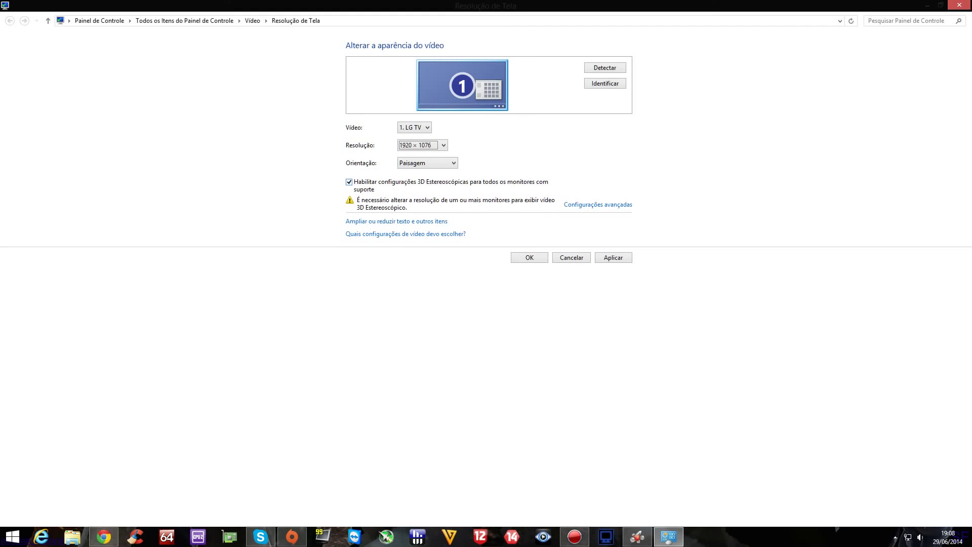
pyautogui.hotkey('alt', 'F4')
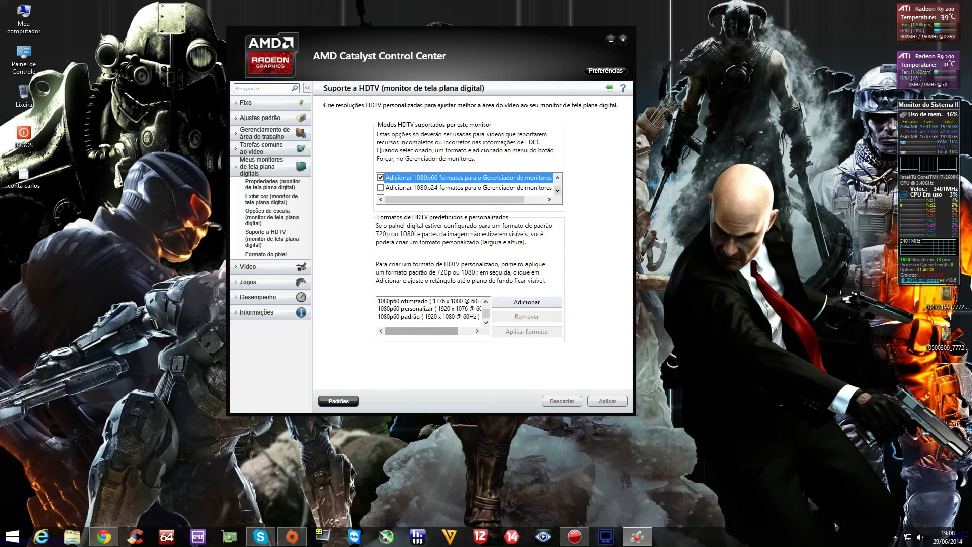
# - Inspect the custom 1920 x 1076 and optimised 1776 x 1000 entries in the HDTV format list
pyautogui.click(429, 309)
pyautogui.moveTo(486, 314); pyautogui.dragTo(486, 315)
pyautogui.click(429, 301)
# - Review the Windows screen resolution list again, and close both it and Catalyst Control Center
pyautogui.rightClick(731, 277)
pyautogui.click(750, 375)
pyautogui.click(446, 146)
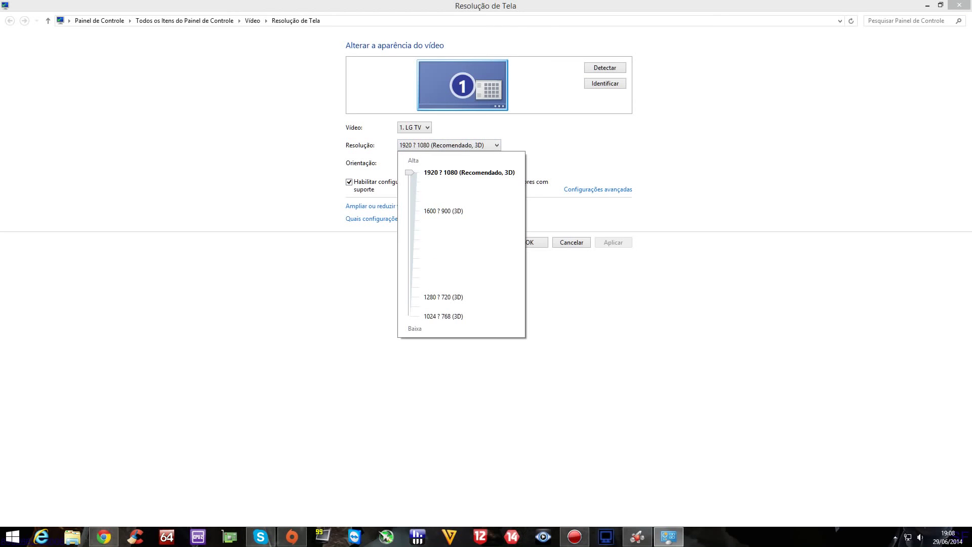
pyautogui.click(445, 145)
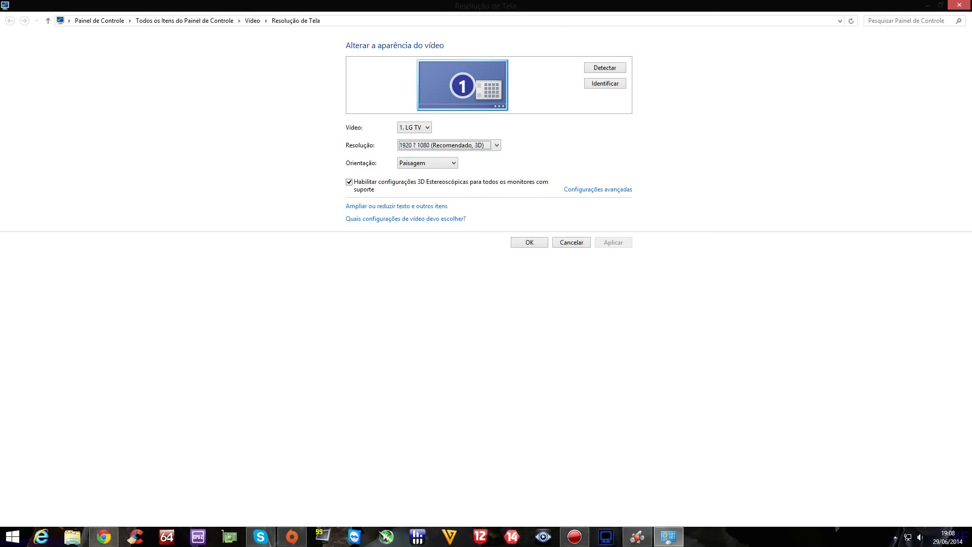
pyautogui.click(959, 5)
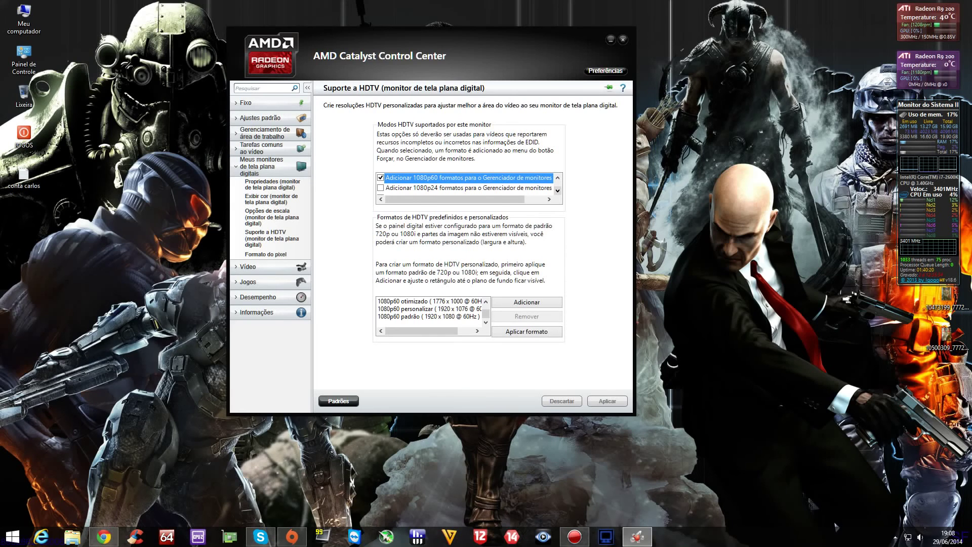
pyautogui.click(623, 40)
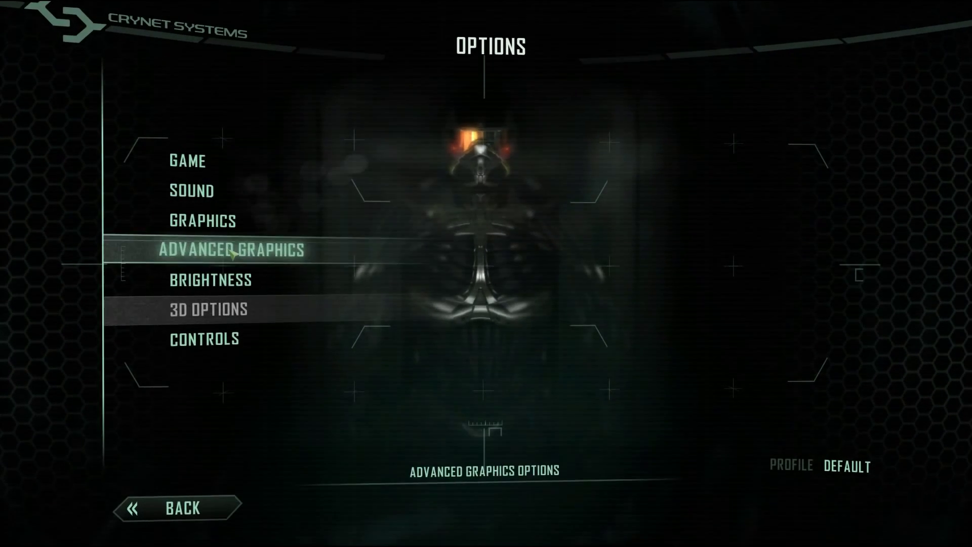
# - Check the resolution choices in the Crysis 2 graphics options, keep 1920 x 1076, and return to the main menu without applying
pyautogui.click(238, 252)
pyautogui.press('Escape')
pyautogui.click(218, 220)
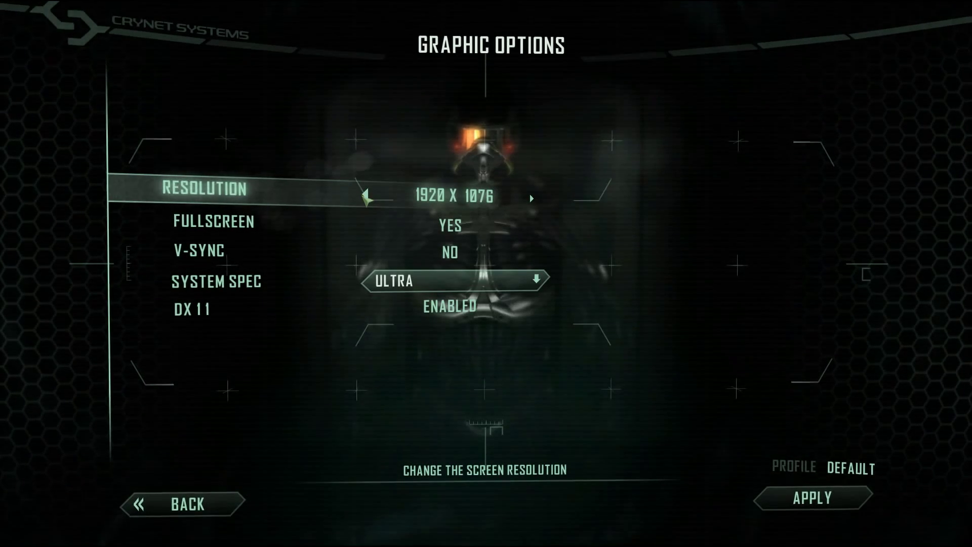
pyautogui.click(364, 196)
pyautogui.click(531, 198)
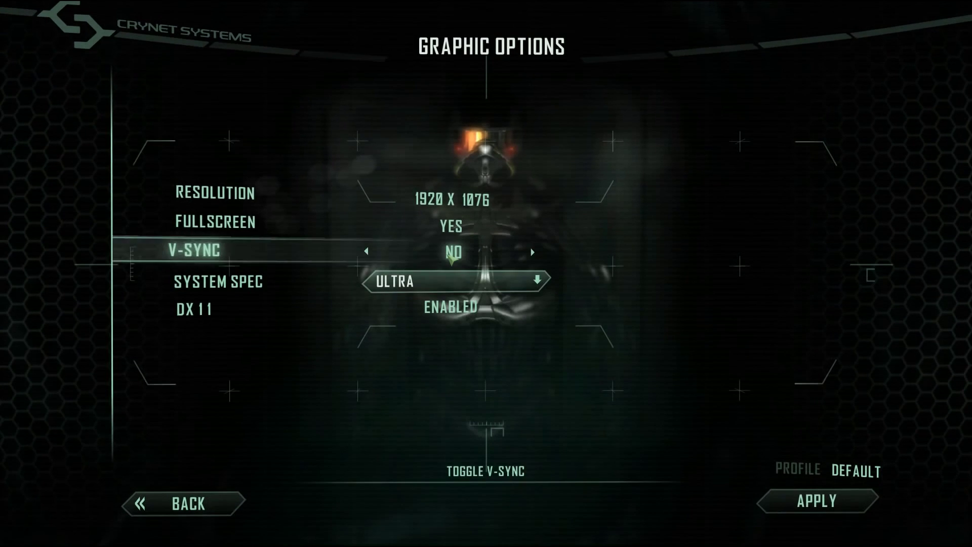
pyautogui.press('Escape')
pyautogui.press('Escape')
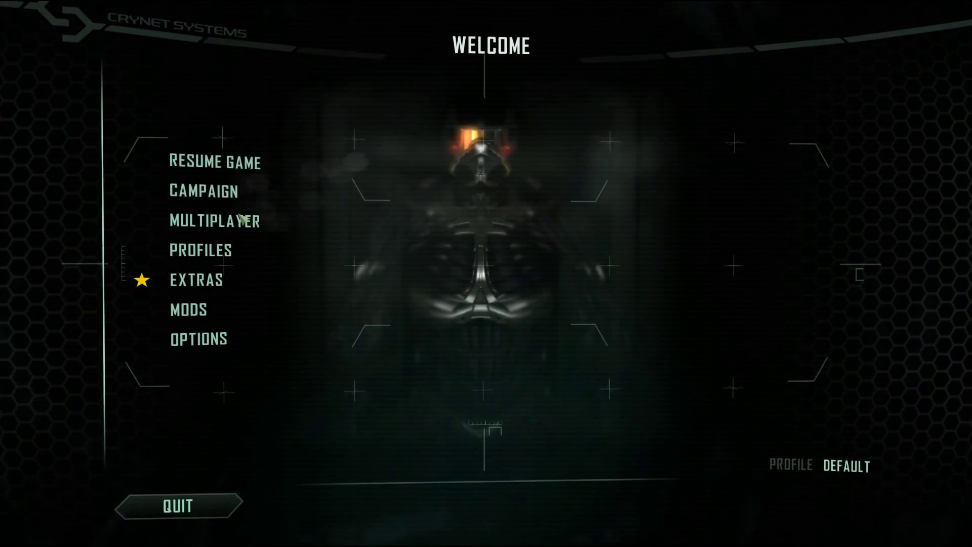
# - Resume the saved game and check the in-game picture, looking through the weapon scope and lowering it again
pyautogui.click(238, 162)
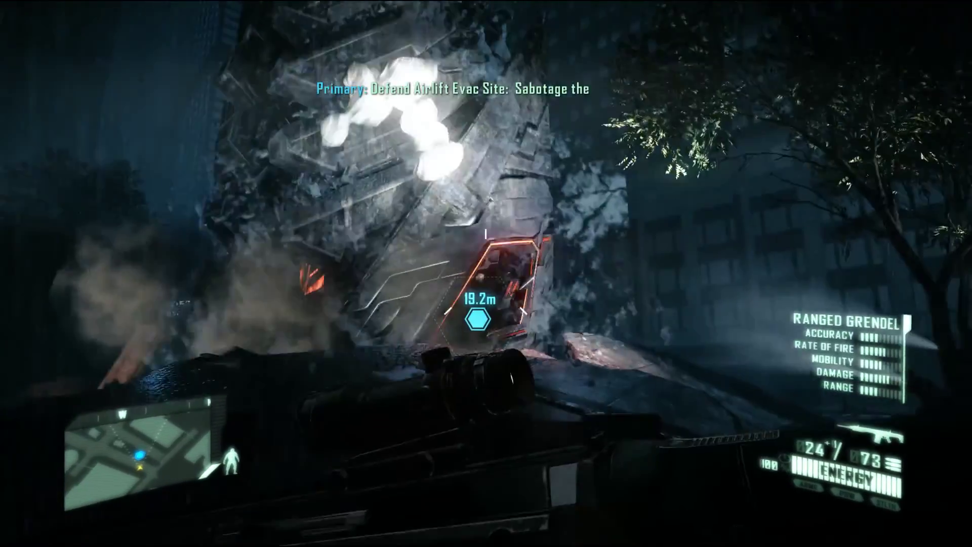
pyautogui.rightClick(486, 273)
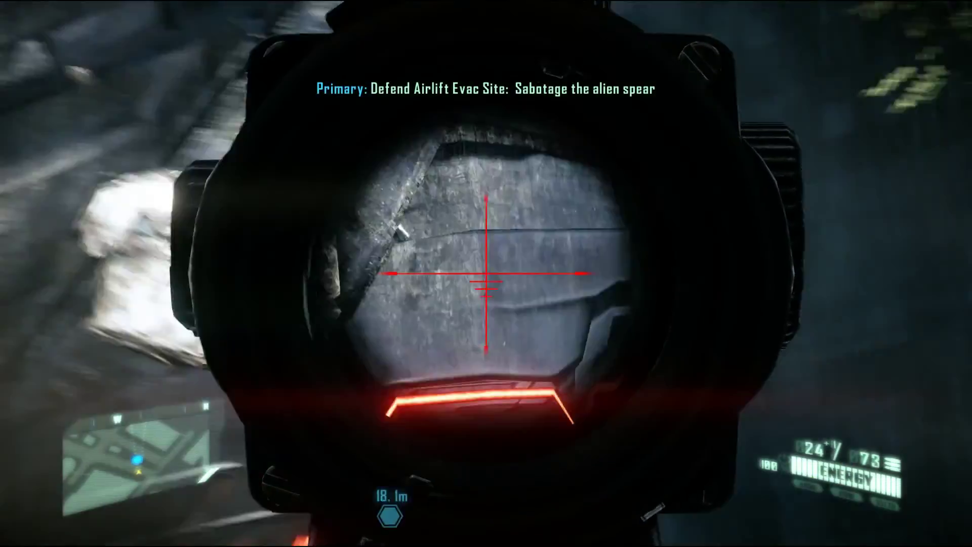
pyautogui.rightClick(486, 273)
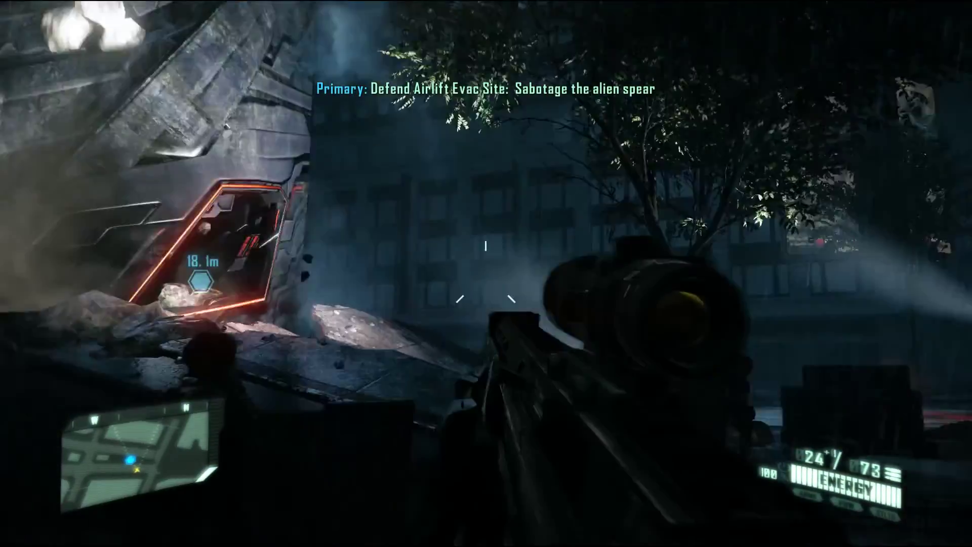